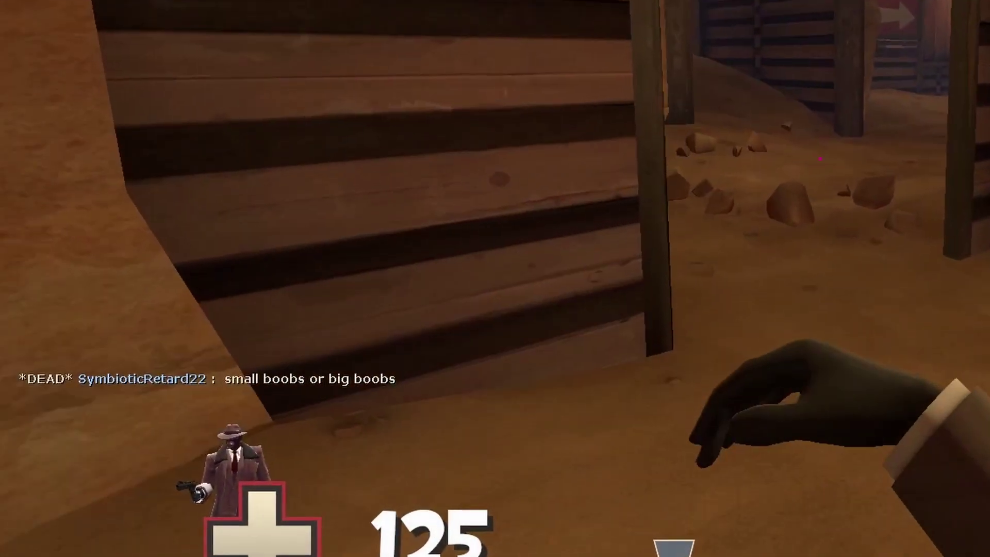
key("w")
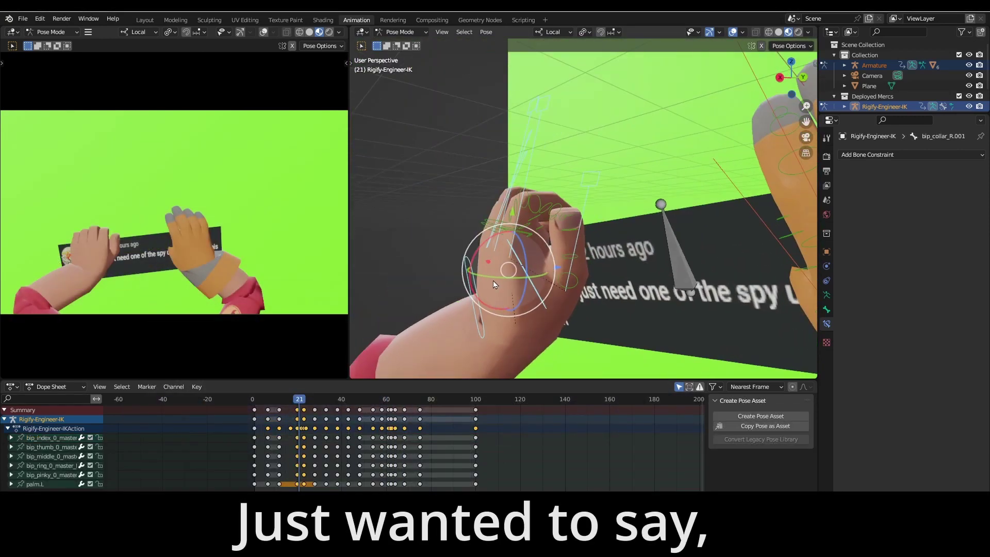
At frame 24, select the second joints of the left index, middle, ring and pinky fingers and rotate them to straighten the fingers.
middle_click_drag(493, 284, 593, 200)
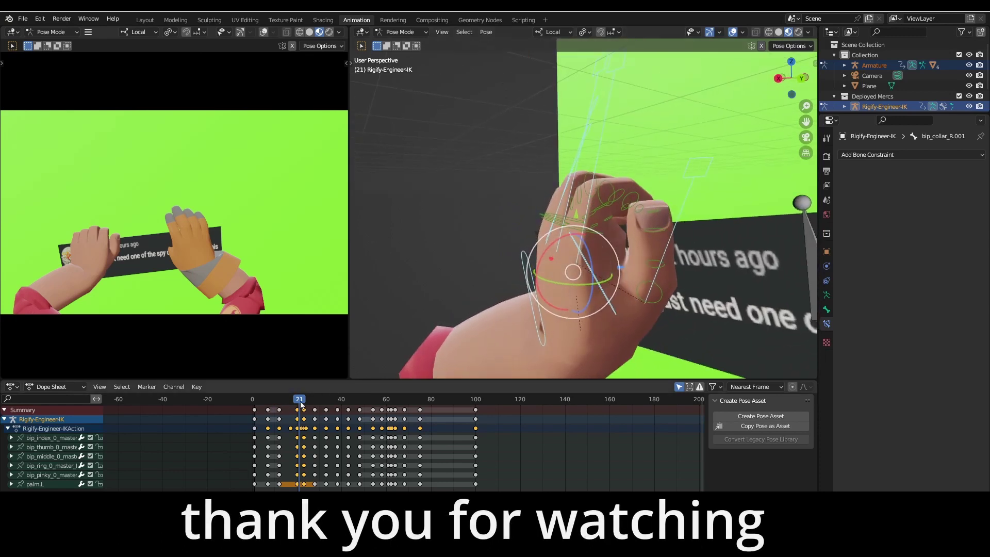
left_click_drag(302, 405, 305, 400)
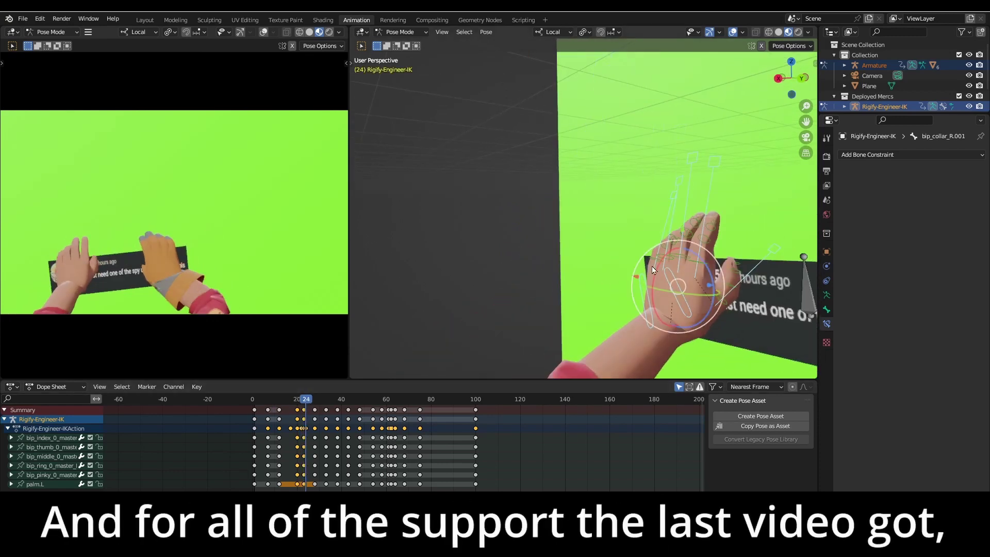
middle_click_drag(652, 266, 596, 253)
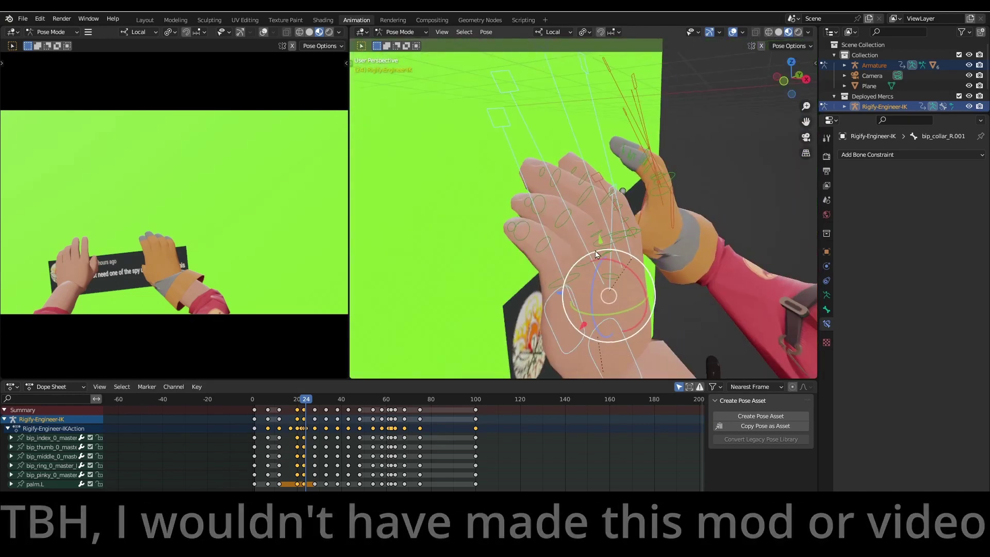
left_click(536, 253)
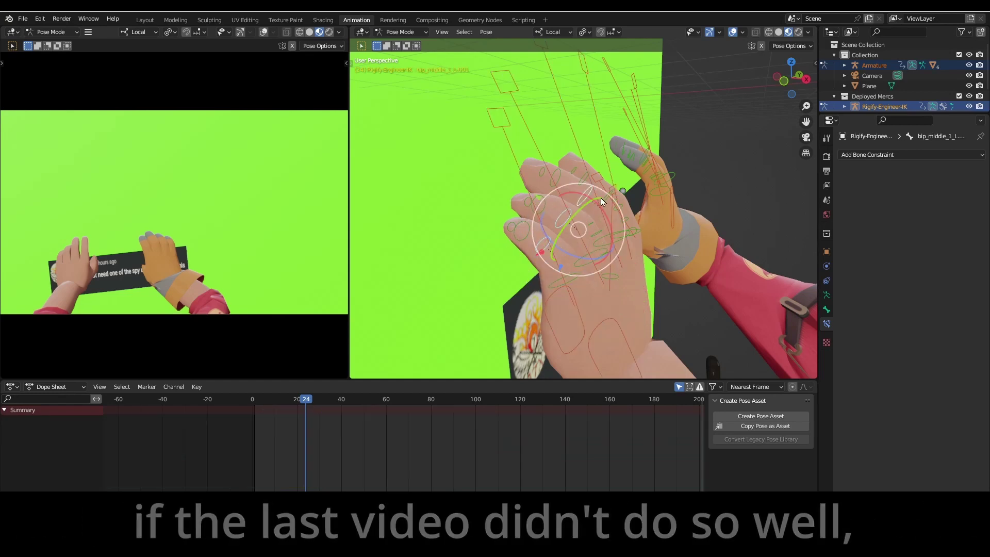
left_click(603, 199)
left_click_drag(616, 204, 629, 222)
Rotate the left thumb's base bone freely at frame 24 with a trackball rotation.
middle_click_drag(629, 222, 608, 365)
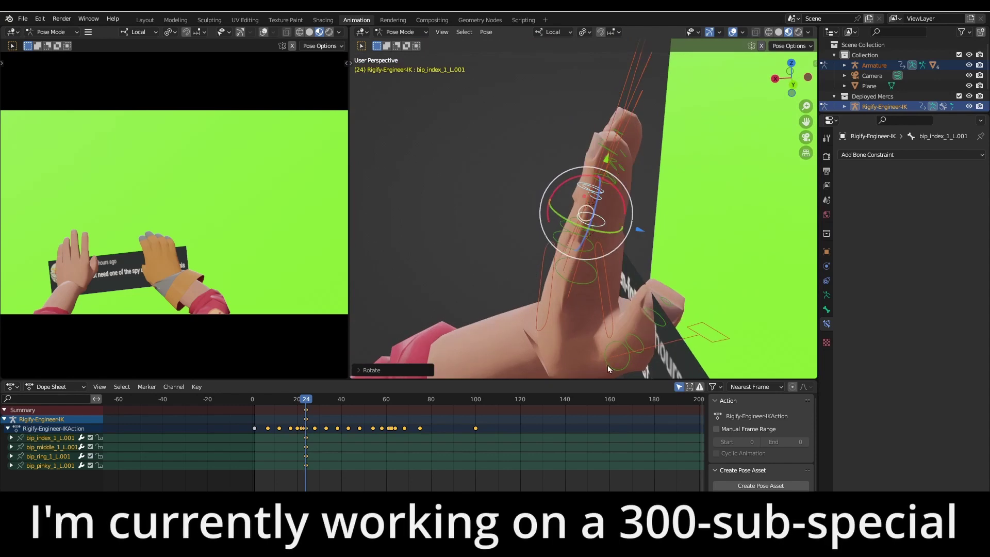
left_click(613, 355)
key("r")
key("r")
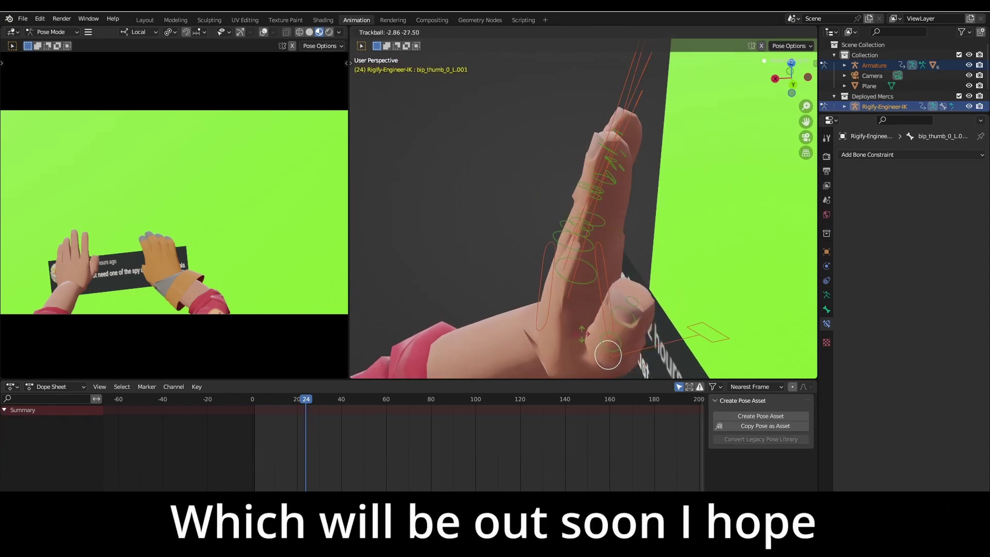
left_click(582, 334)
middle_click_drag(582, 335, 642, 327)
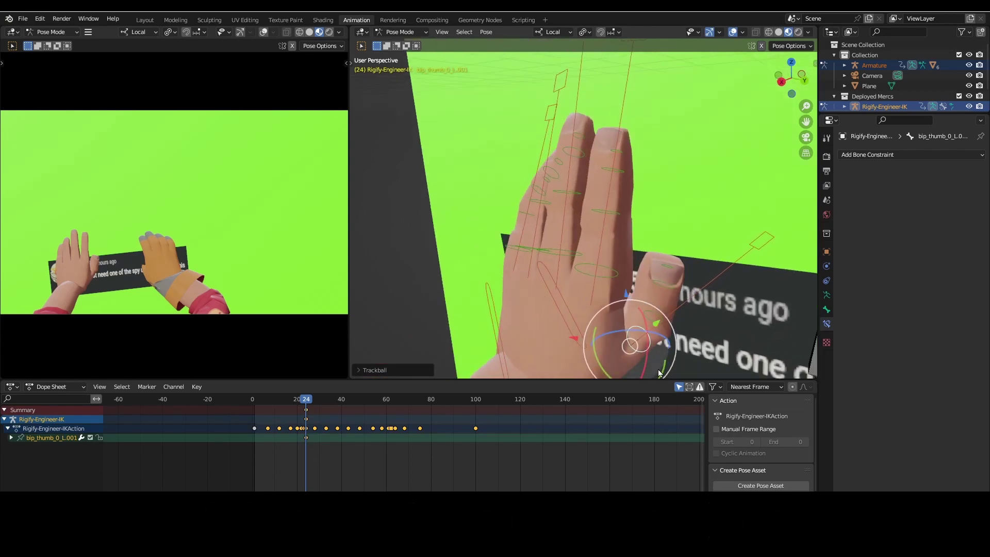
left_click_drag(665, 367, 673, 346)
right_click(673, 346)
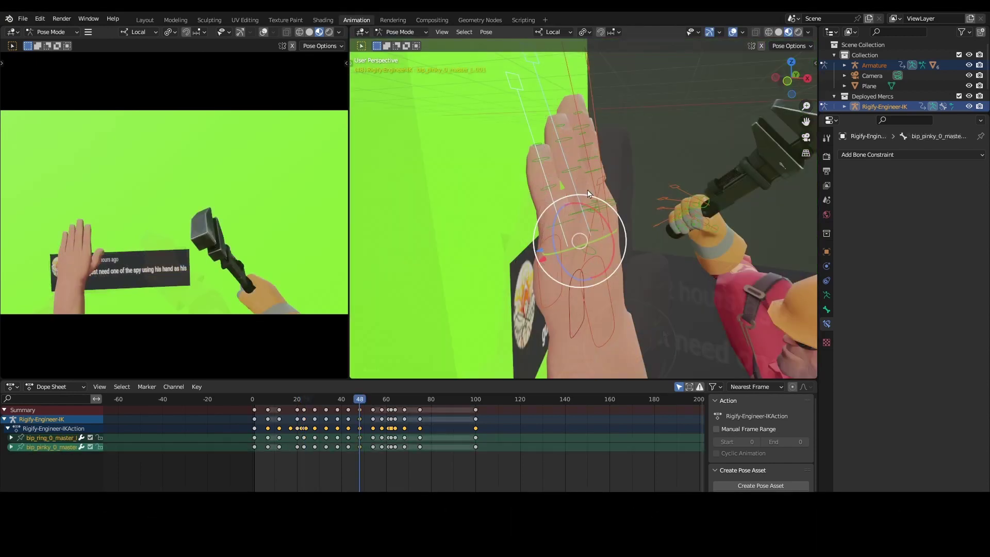
At frame 48, rotate the left hand's four finger master controls about 5° around their local X axis.
left_click(602, 166, "shift")
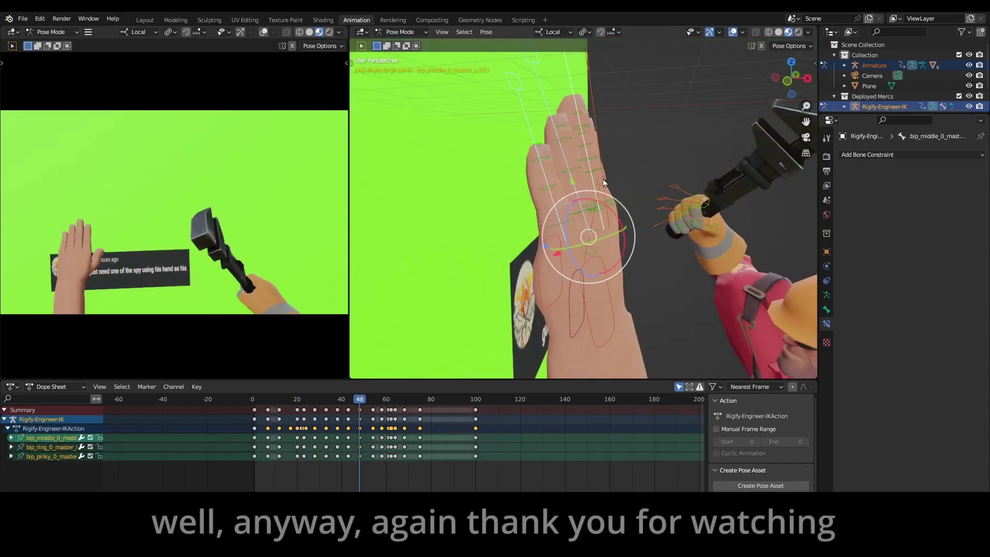
left_click(613, 178, "shift")
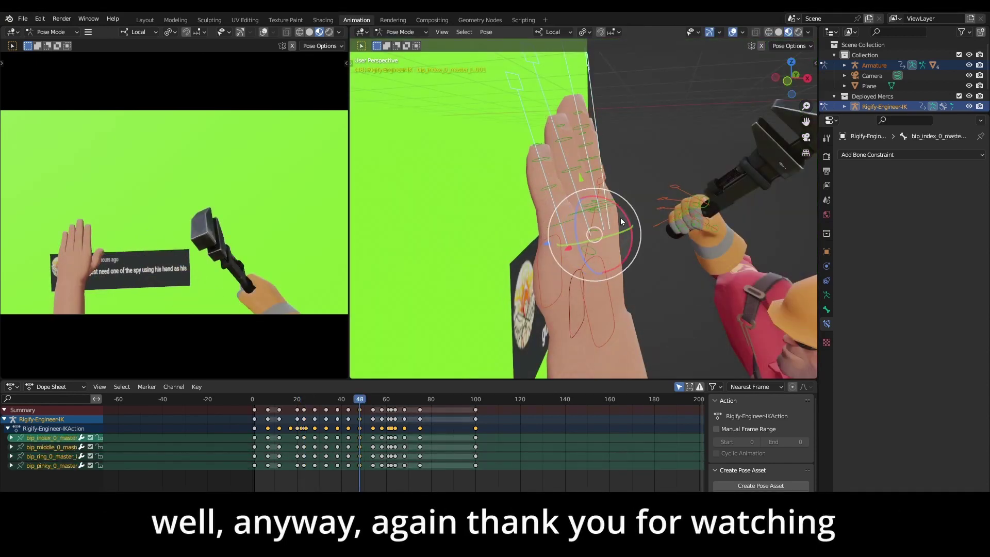
key("r")
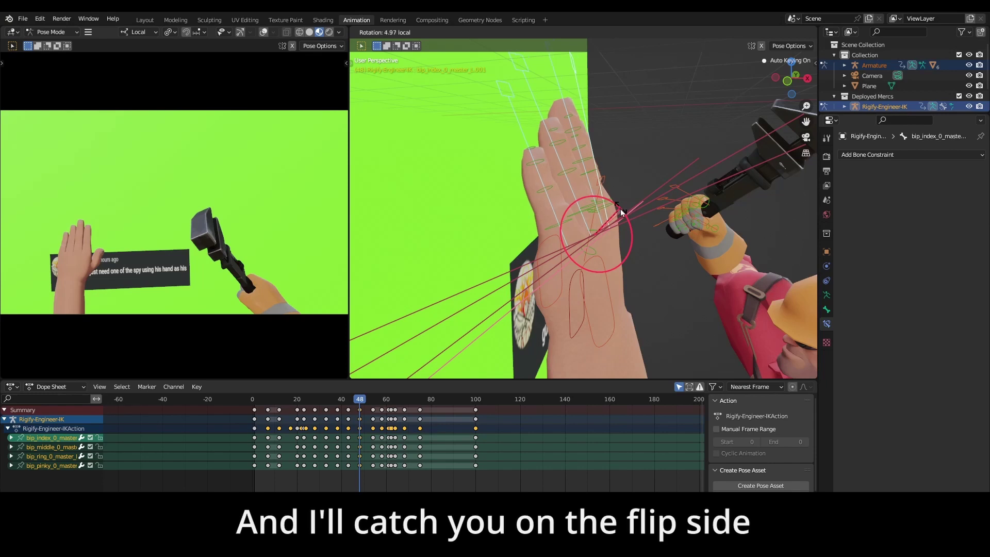
left_click_drag(621, 212, 621, 211)
middle_click_drag(621, 211, 588, 210)
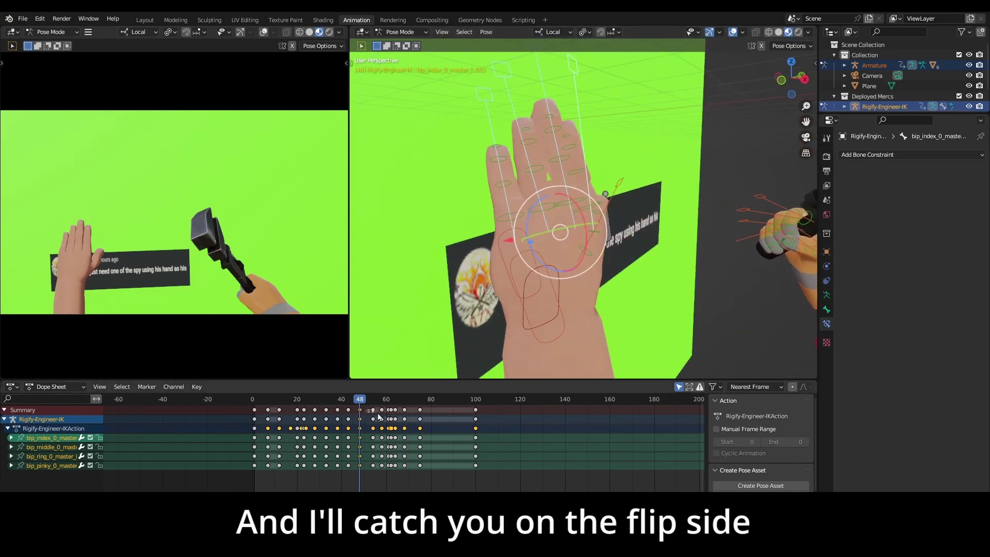
Delete the left finger master controls' keyframes between frames 48 and 100.
left_click_drag(433, 437, 435, 437)
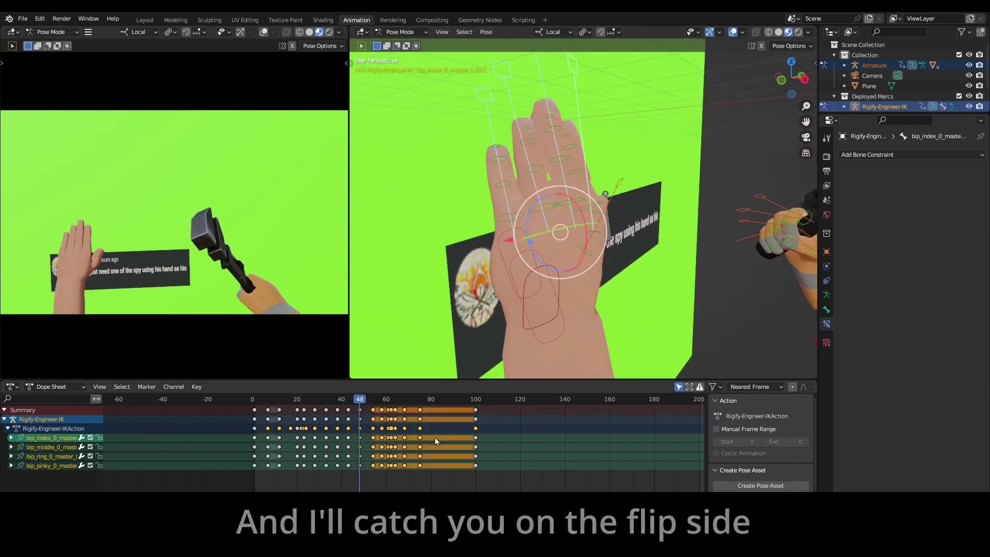
key("Delete")
mouse_move(362, 402)
left_mouse_down()
mouse_move(412, 398)
mouse_move(360, 401)
left_mouse_up()
middle_click_drag(531, 322, 454, 370)
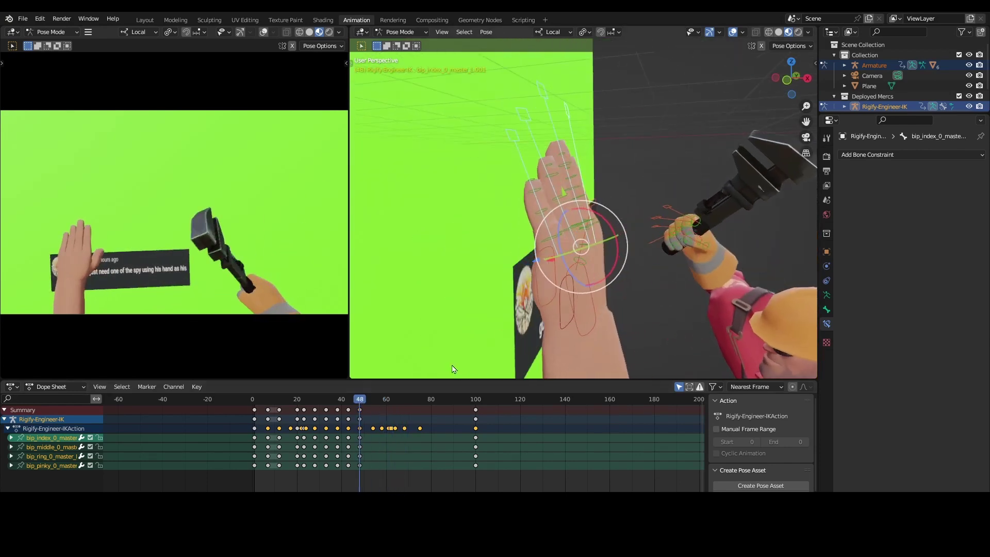
Play back the animation from about frame 17 to check the left hand's finger motion.
left_click_drag(369, 403, 288, 402)
key("space")
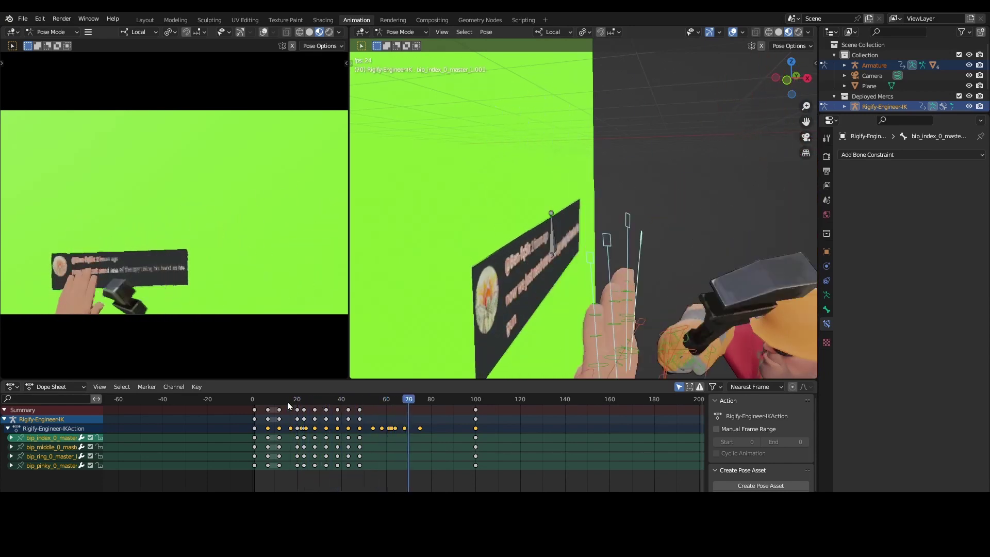
key("space")
mouse_move(300, 403)
left_mouse_down()
mouse_move(363, 397)
mouse_move(288, 398)
left_mouse_up()
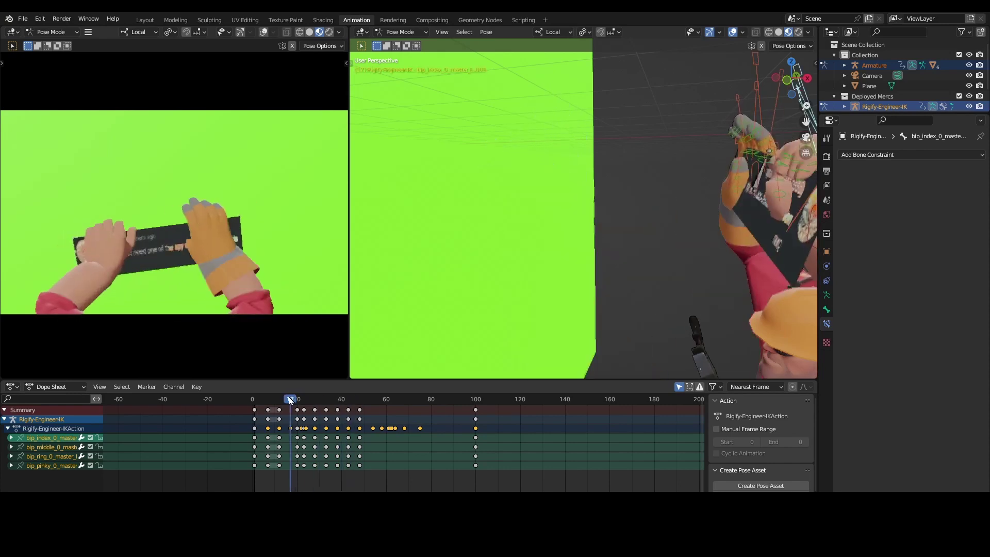
key("space")
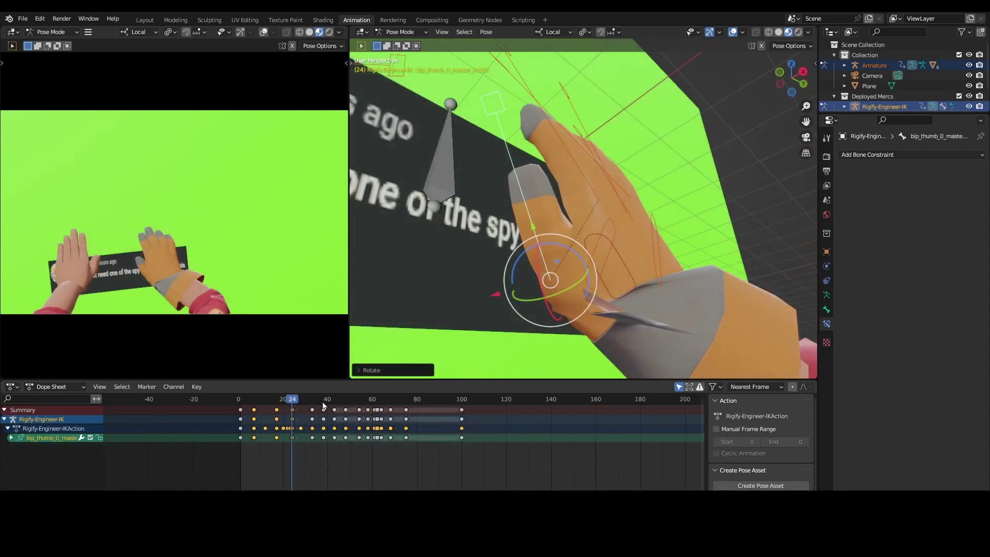
At frame 24, select the right hand's IK control and move it slightly away from the left hand.
mouse_move(291, 403)
left_mouse_down()
mouse_move(282, 402)
mouse_move(315, 400)
mouse_move(292, 401)
left_mouse_up()
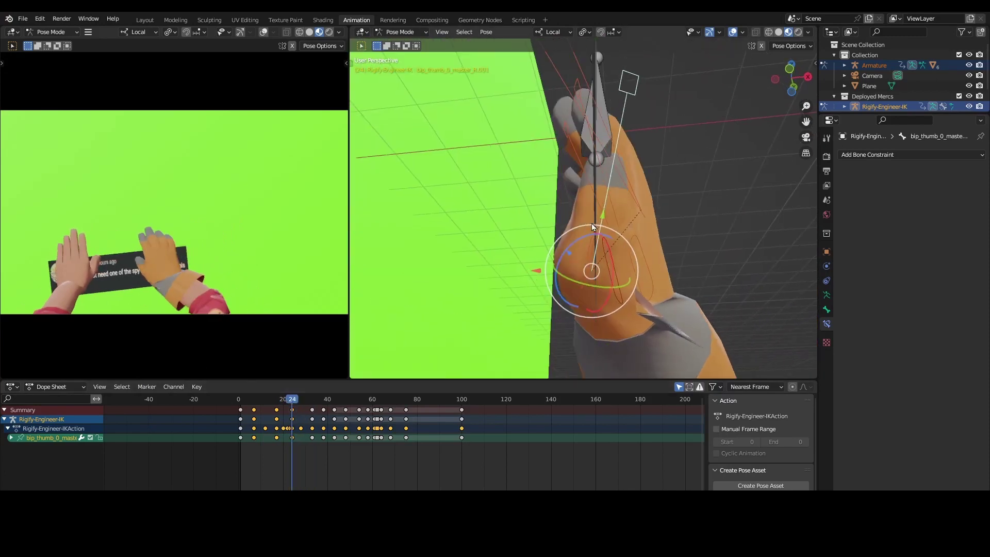
middle_click_drag(592, 224, 542, 270)
left_click(614, 277)
middle_click_drag(613, 277, 642, 279)
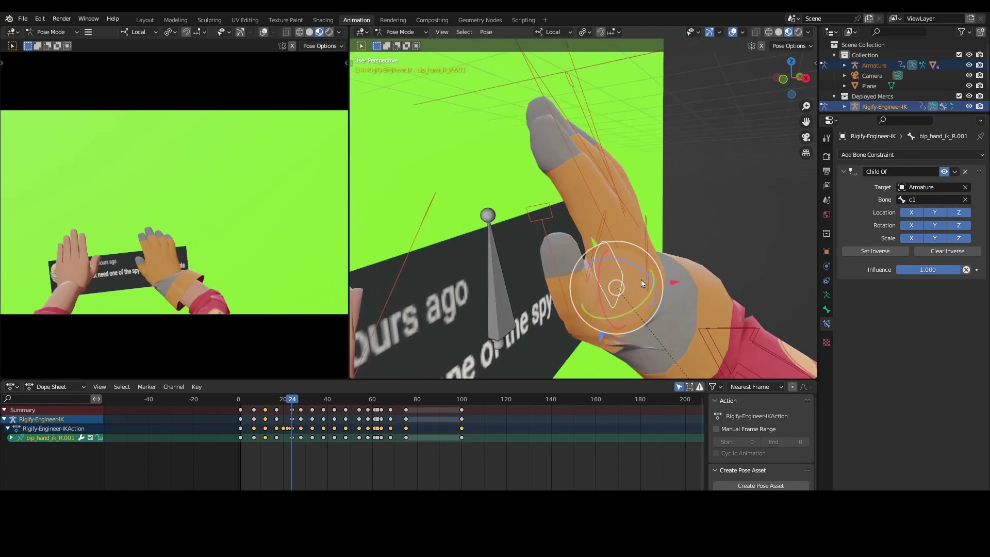
key("g")
left_click(647, 277)
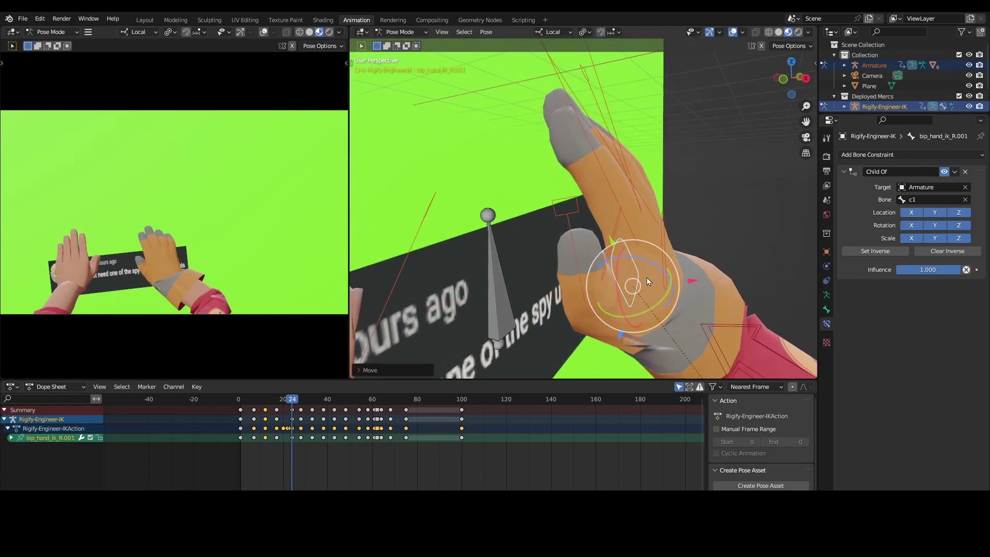
Rotate the right hand's IK control around its local Z axis at frame 24 and fine-tune its placement against the sign.
key("r")
key("z")
key("z")
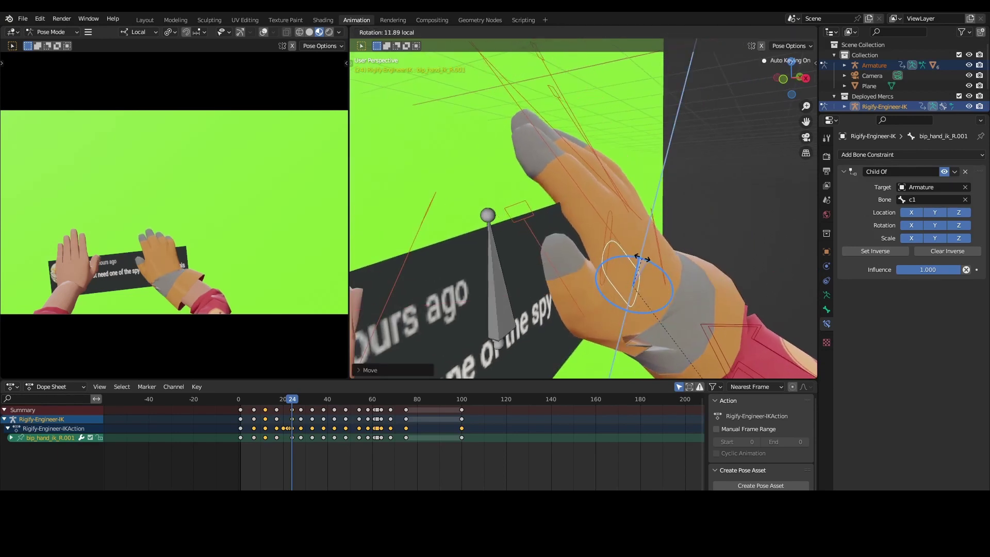
left_click(628, 253)
middle_click_drag(628, 253, 607, 228)
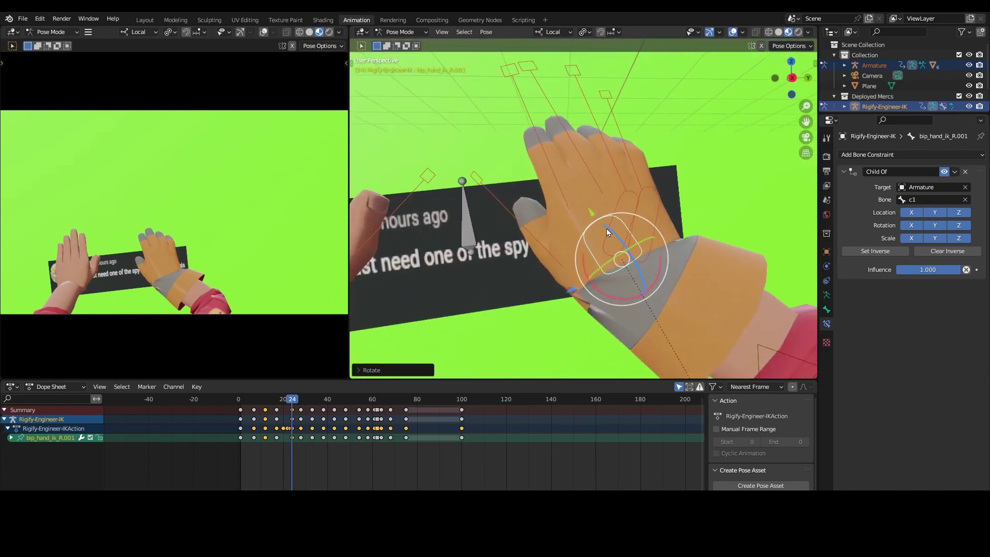
left_click_drag(632, 297, 629, 259)
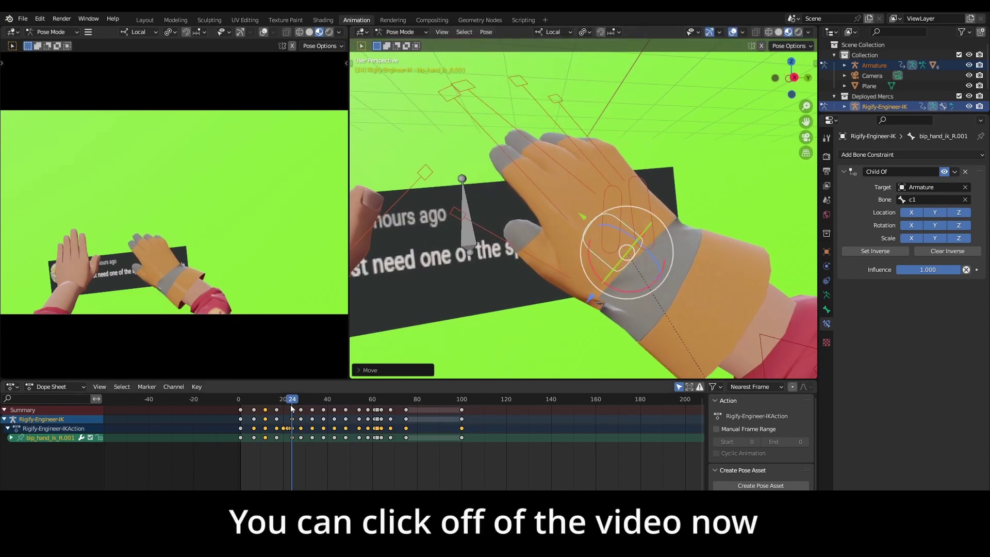
At frame 28, reposition and freely rotate the right hand's IK control so the hand slides toward the sign's right edge.
mouse_move(292, 403)
left_mouse_down()
mouse_move(270, 401)
mouse_move(310, 394)
mouse_move(288, 398)
mouse_move(301, 388)
mouse_move(302, 397)
left_mouse_up()
left_click_drag(720, 282, 724, 303)
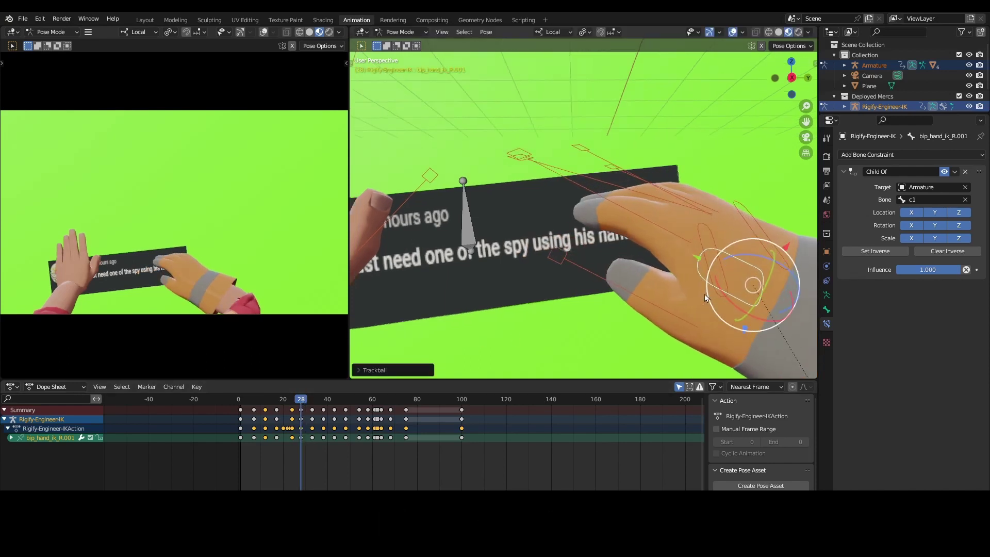
middle_click_drag(763, 301, 737, 304)
left_click_drag(738, 317, 719, 288)
right_click(723, 298)
left_click(722, 298)
Play back the animation from about frame 23 to check the right hand's motion.
mouse_move(307, 402)
left_mouse_down()
mouse_move(319, 402)
mouse_move(269, 402)
mouse_move(290, 401)
left_mouse_up()
key("space")
key("space")
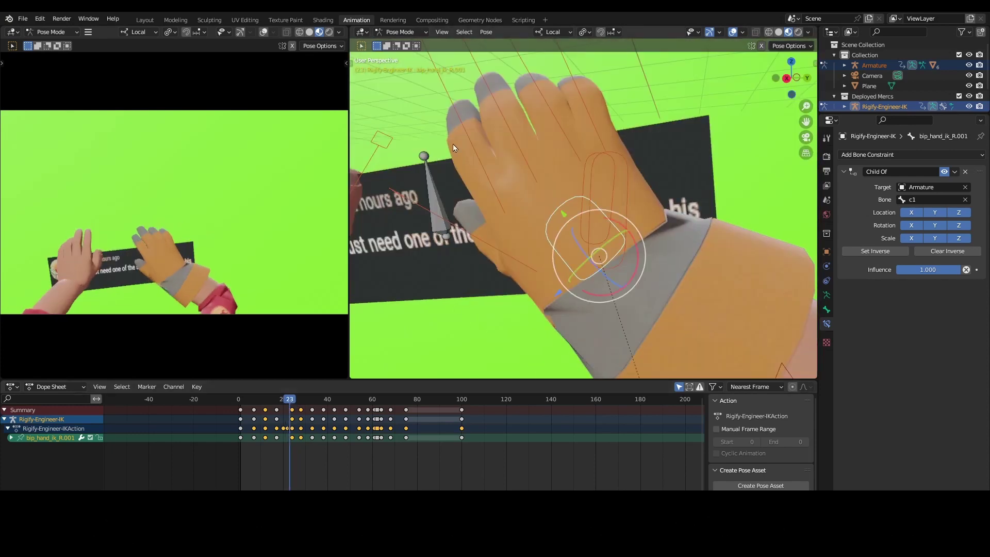
Select the right hand's four finger and thumb master controls and shift their frame 24 keyframes to frame 23.
middle_click_drag(453, 144, 481, 156, "shift")
left_click(491, 136)
left_click(521, 102, "shift")
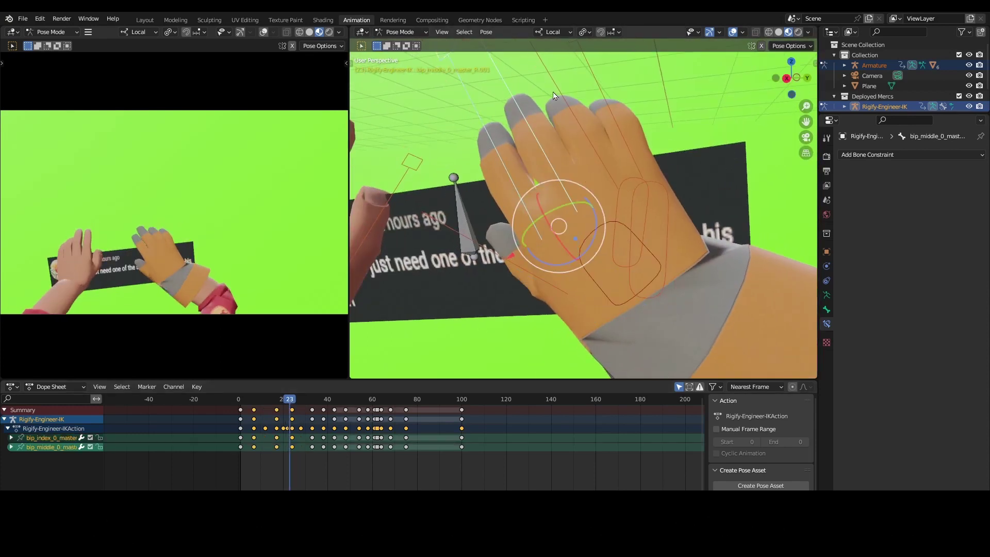
left_click(574, 87, "shift")
left_click(594, 86, "shift")
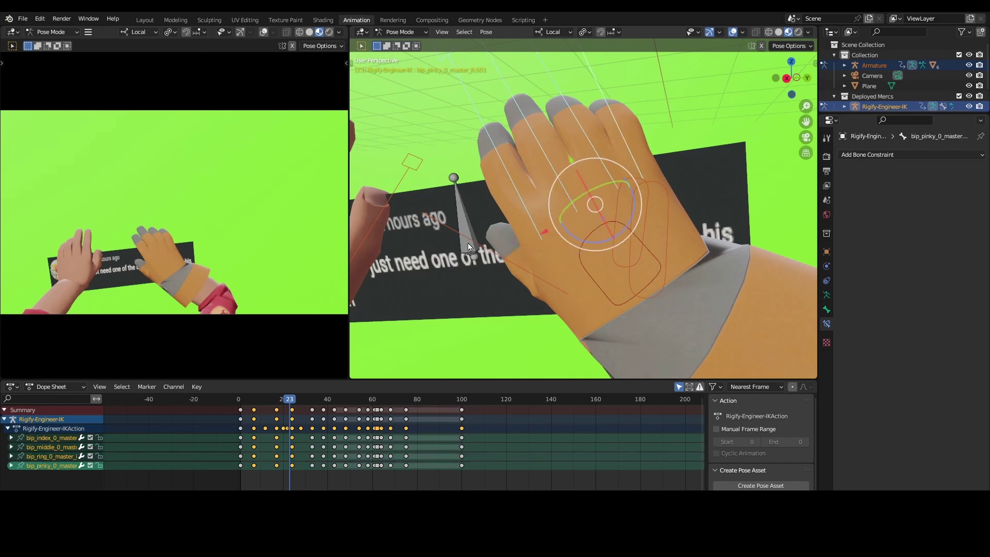
left_click(485, 249, "shift")
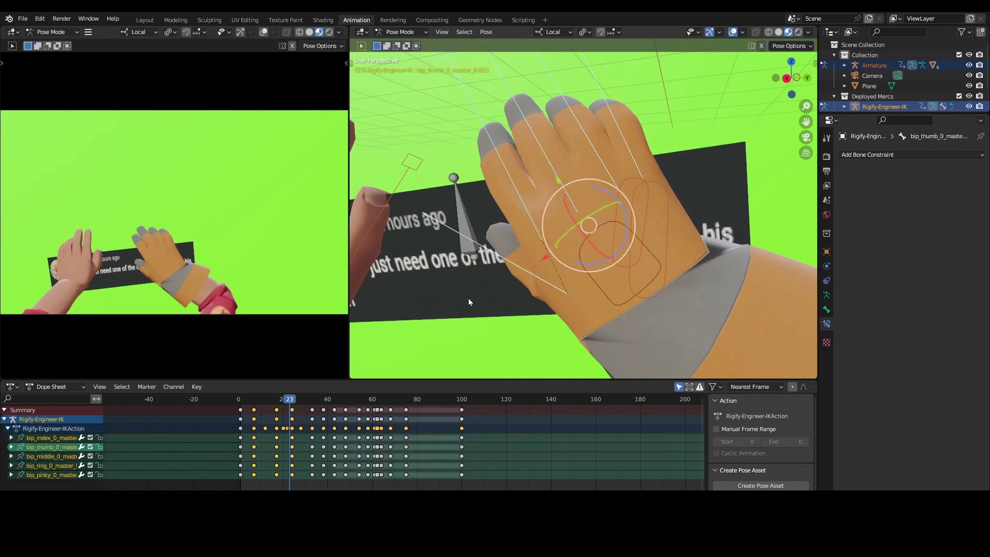
left_click(293, 410)
left_click_drag(293, 410, 290, 410)
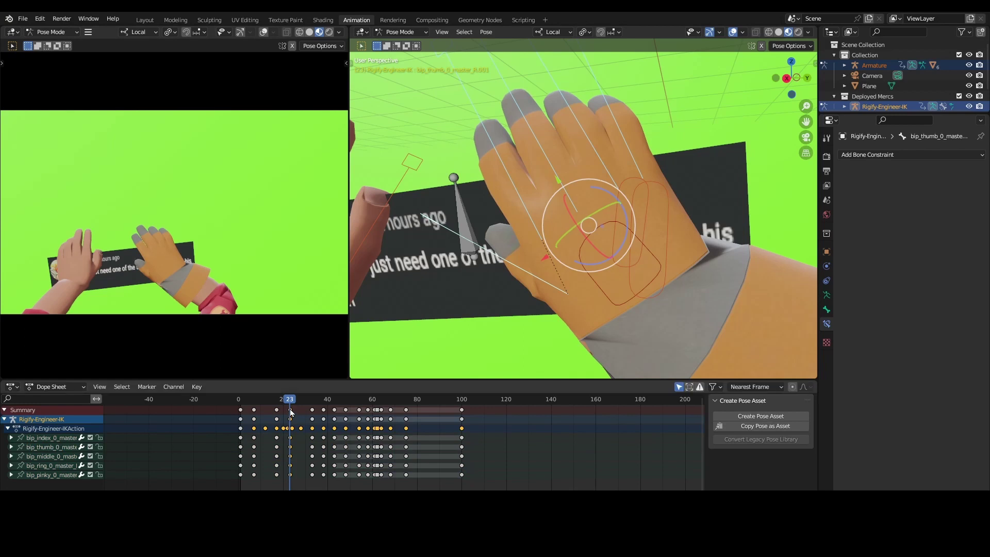
Rotate the right thumb's master control freely at frame 33 and play back the motion.
left_click(293, 400)
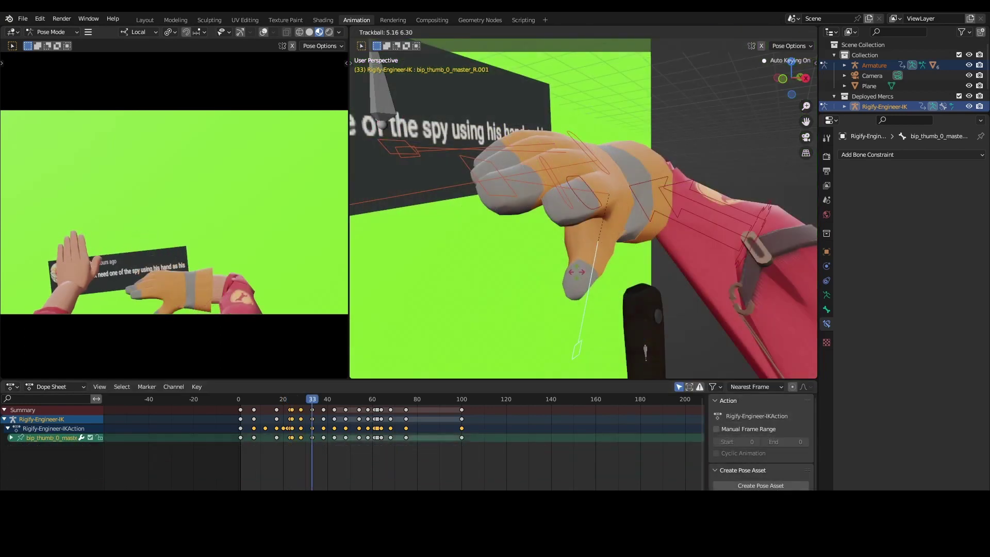
left_click(578, 280)
mouse_move(317, 403)
left_mouse_down()
mouse_move(306, 404)
mouse_move(336, 398)
mouse_move(308, 404)
left_mouse_up()
key("space")
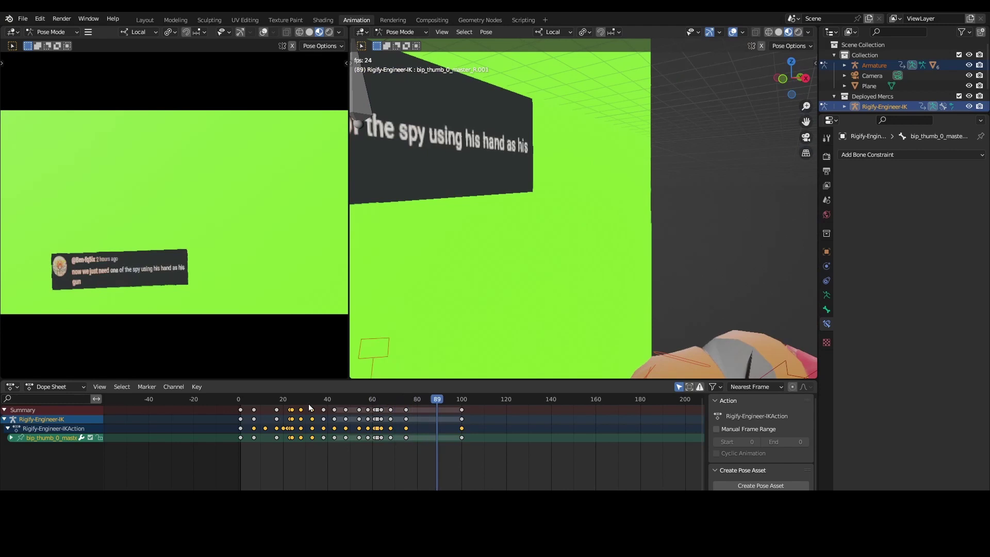
key("space")
Go to frame 38 and select all of the left hand's finger and thumb controls, making the thumb tip control active.
left_click(321, 400)
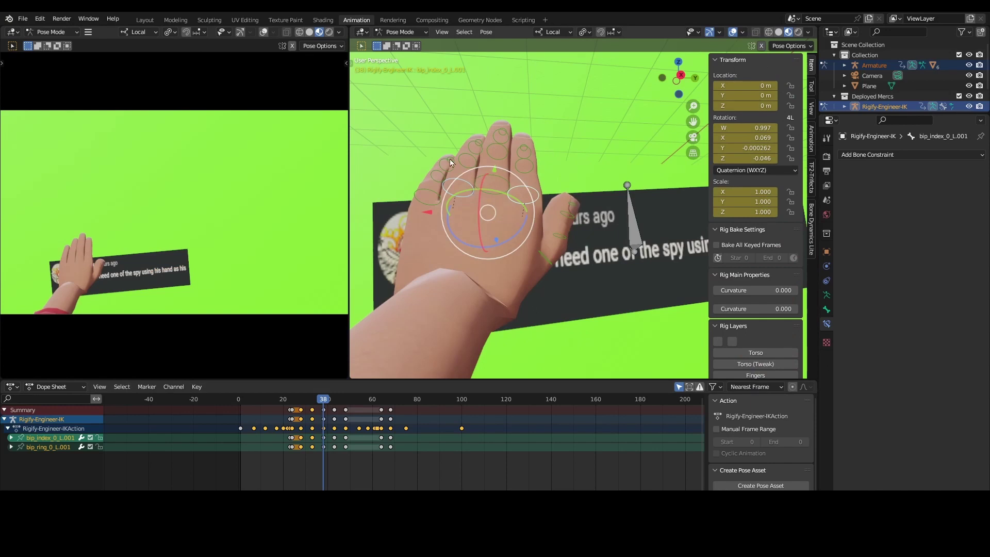
left_click(444, 160)
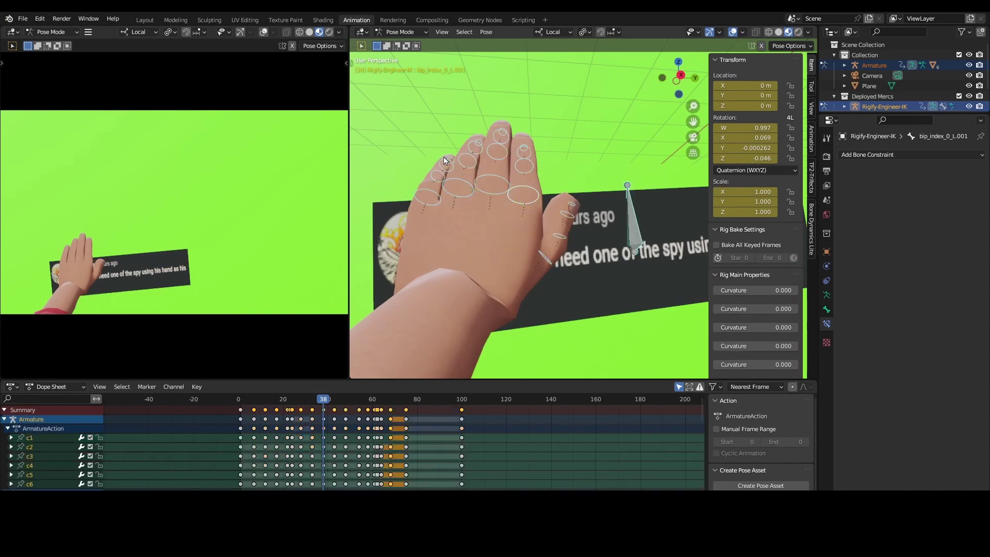
left_click_drag(568, 271, 568, 273)
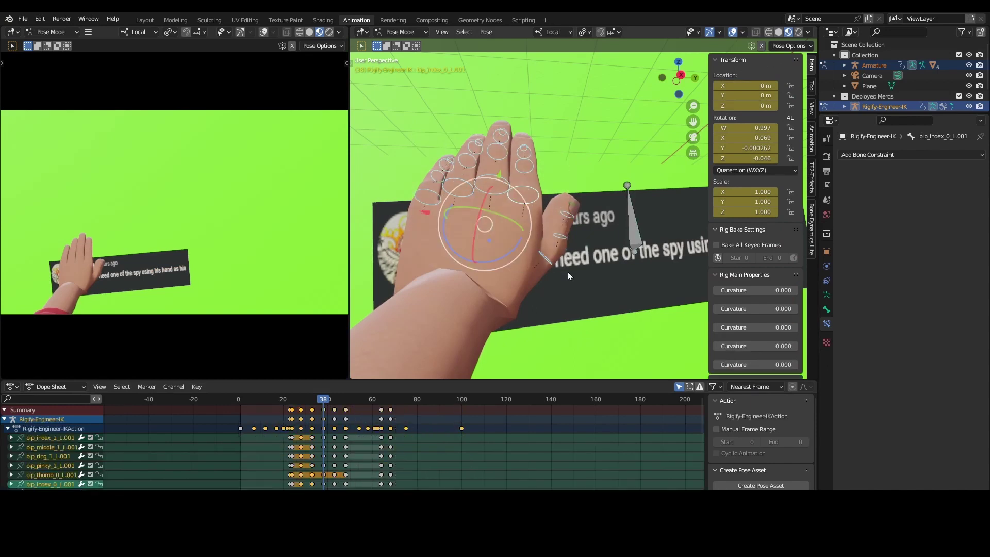
left_click(572, 202)
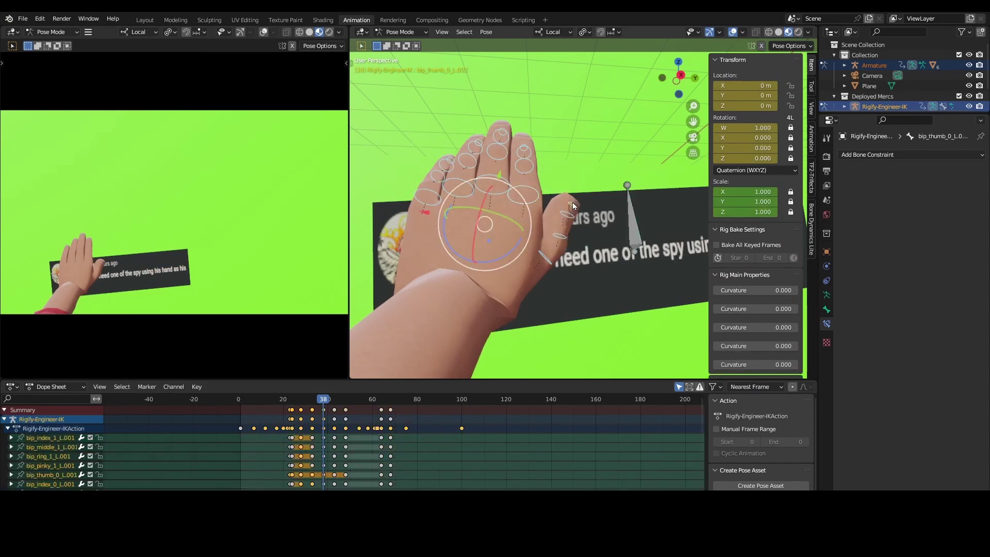
Shift the left hand's finger and thumb keyframes from frame 33 to frame 38.
mouse_move(322, 398)
left_mouse_down()
mouse_move(306, 399)
mouse_move(334, 400)
mouse_move(322, 401)
left_mouse_up()
left_click(326, 410)
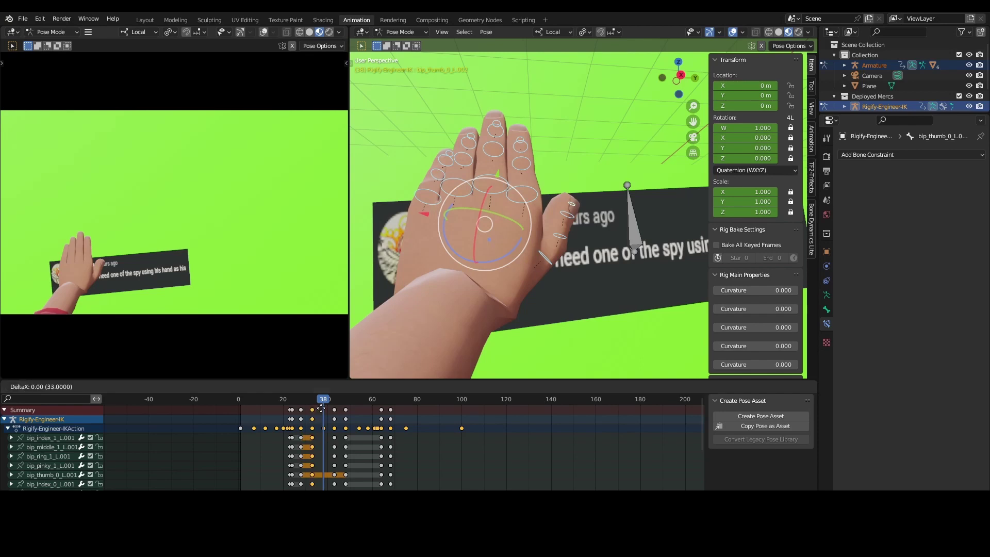
left_click_drag(321, 408, 325, 409)
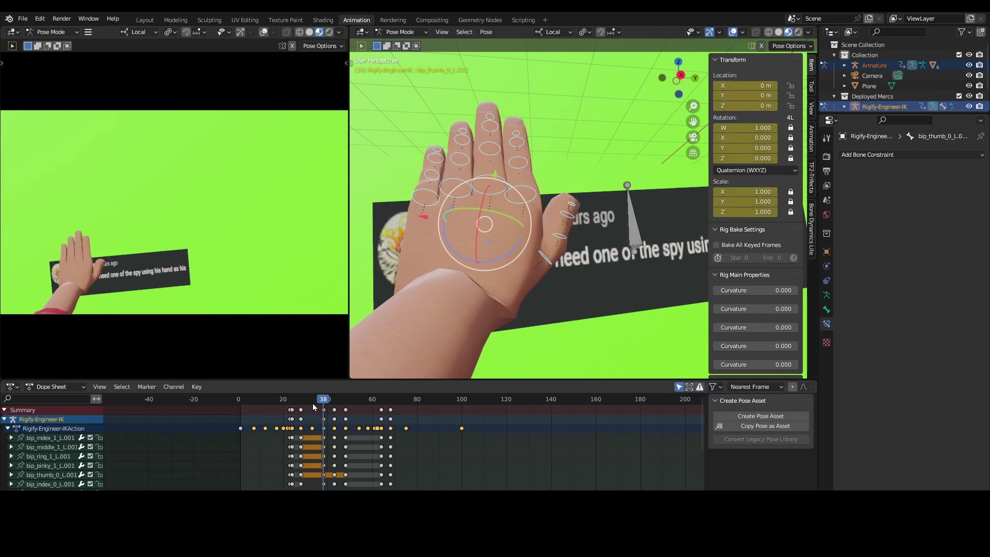
Select the left hand controls' keyframes at frame 28 and check the finger poses between frames 33 and 28.
left_click(312, 404)
left_click(302, 410)
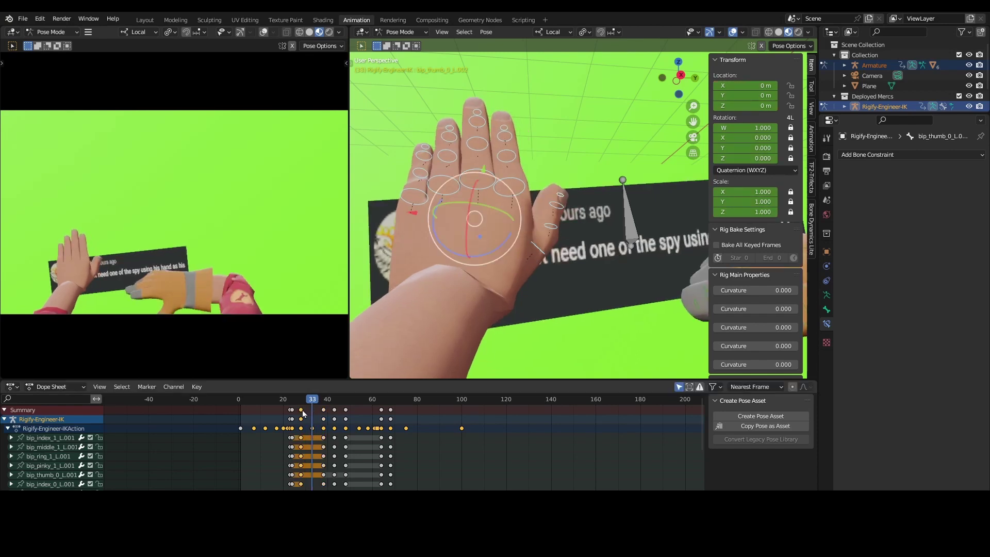
mouse_move(309, 401)
left_mouse_down()
mouse_move(300, 400)
mouse_move(334, 400)
mouse_move(283, 401)
mouse_move(302, 406)
left_mouse_up()
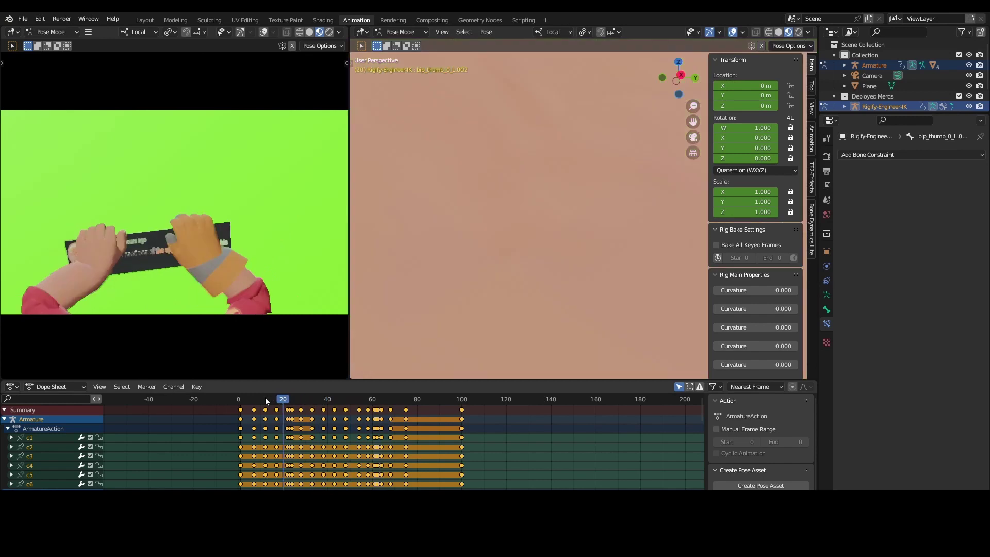
Play back the whole animation to check the hands through the camera, and return the playhead to frame 0.
key("space")
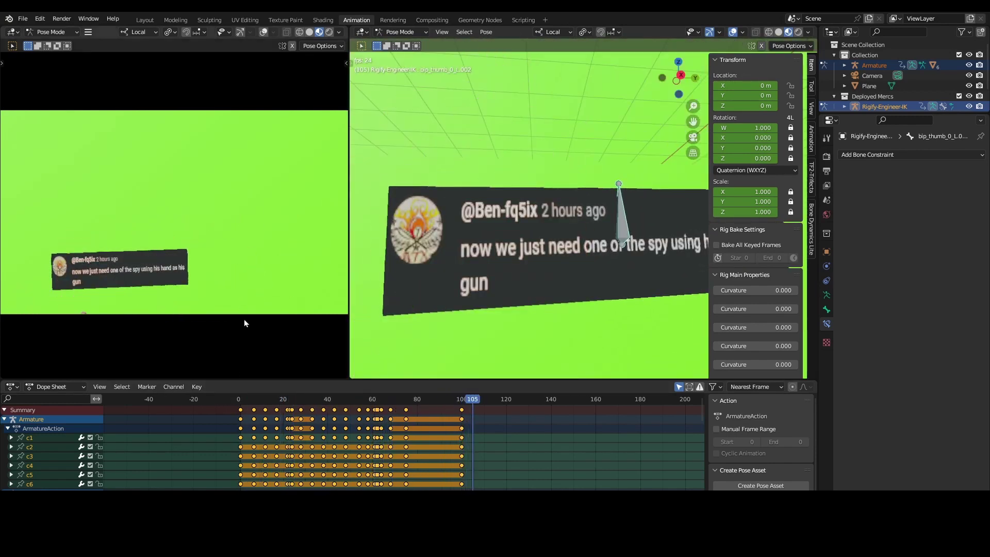
left_click(240, 404)
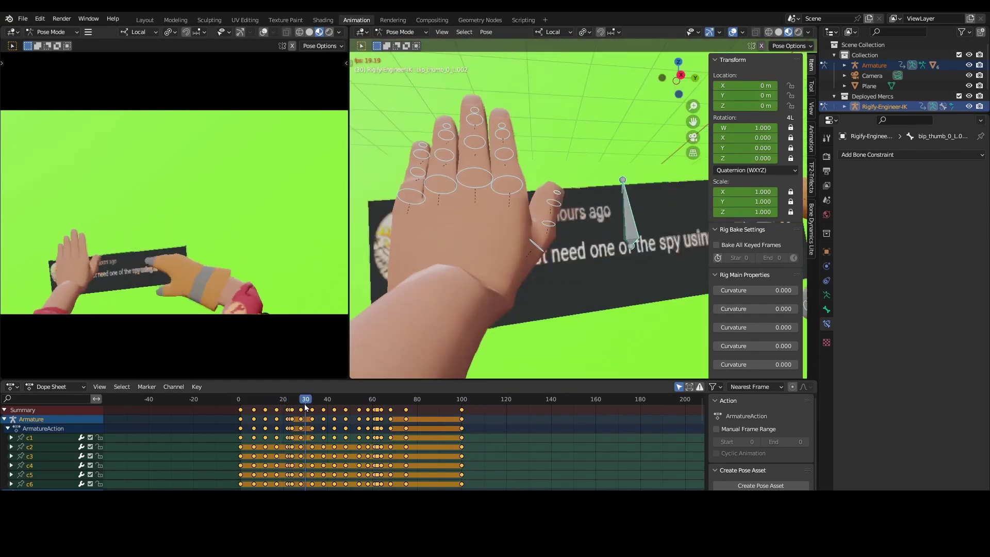
key("space")
left_click_drag(263, 398, 239, 397)
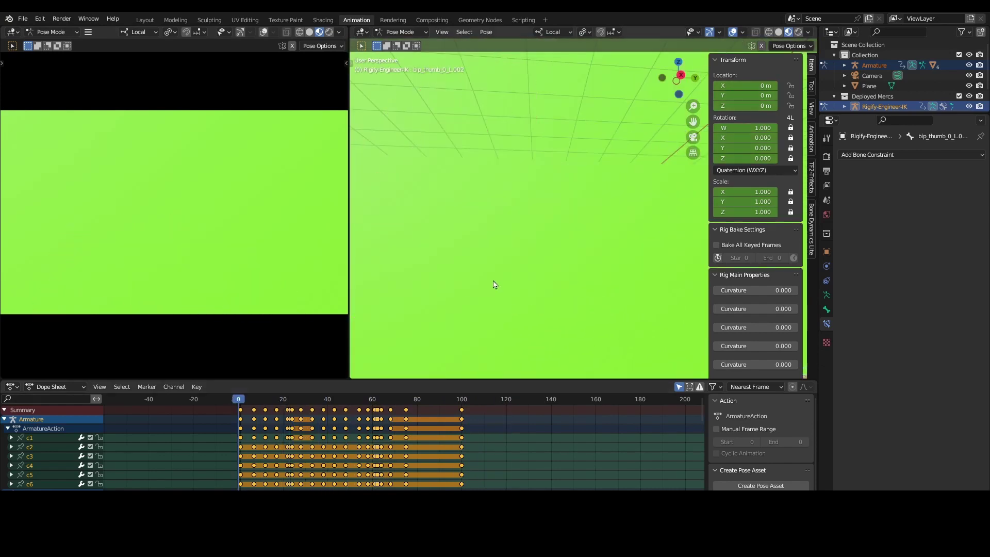
Play the animation from frame 0 while viewing the Engineer's upper body from the side to check the arm motion.
middle_click_drag(495, 285, 426, 308)
scroll(490, 313, "down", 2)
middle_click_drag(510, 318, 583, 249)
key("space")
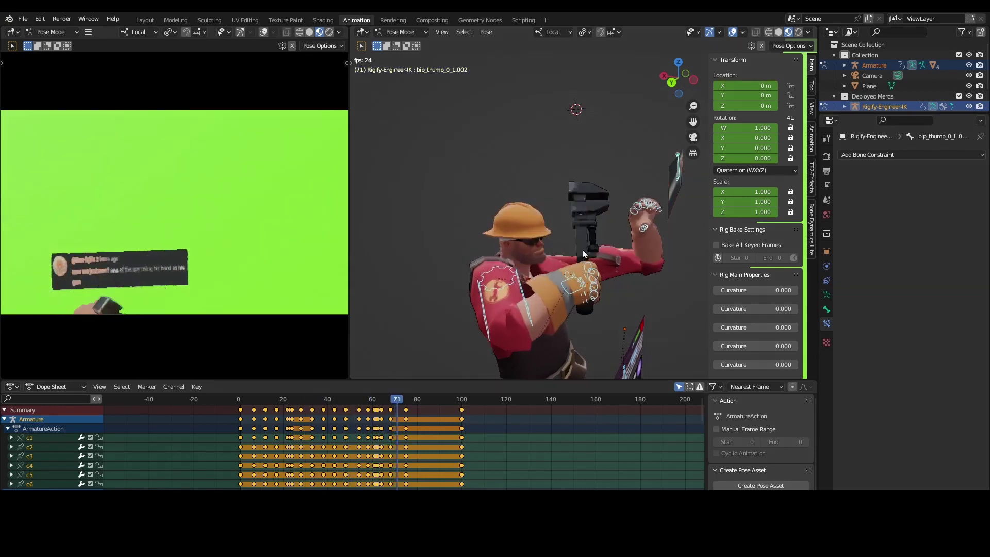
key("space")
middle_click_drag(583, 250, 569, 262)
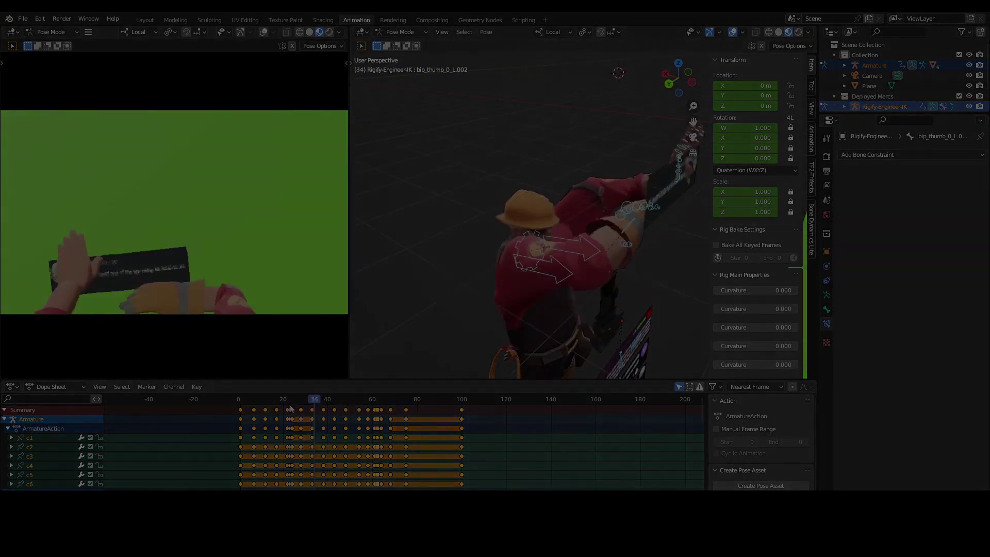
key("shift+Left")
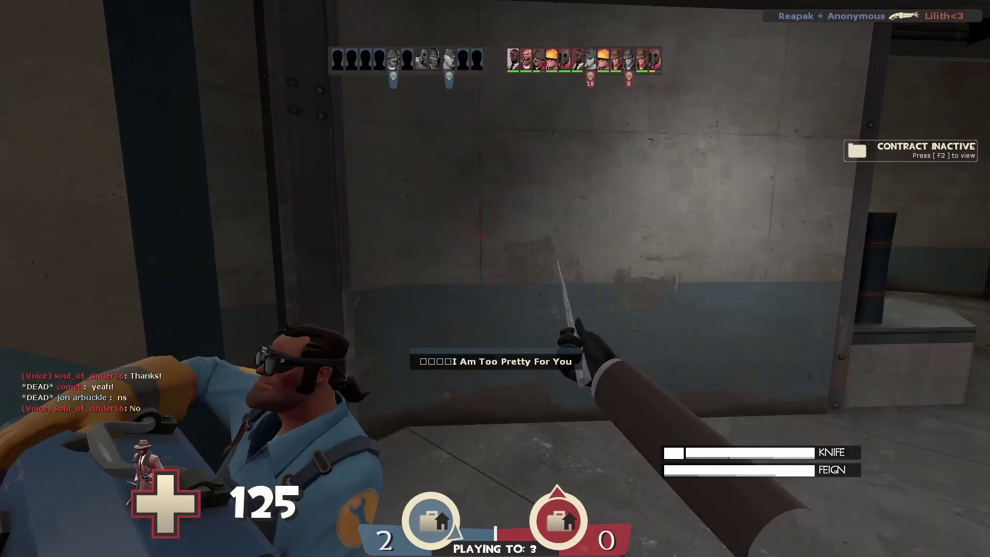
key("3")
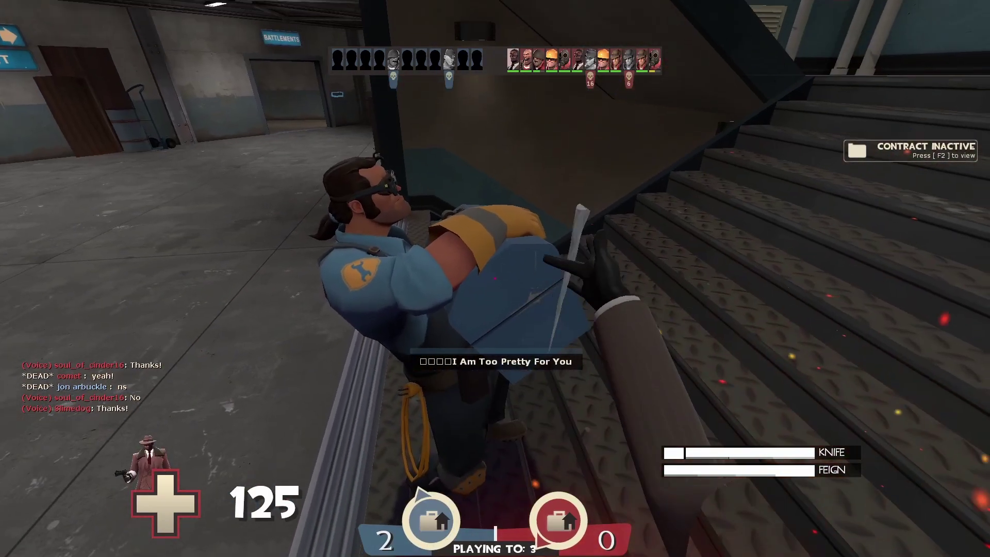
left_click(496, 278)
left_click(495, 278)
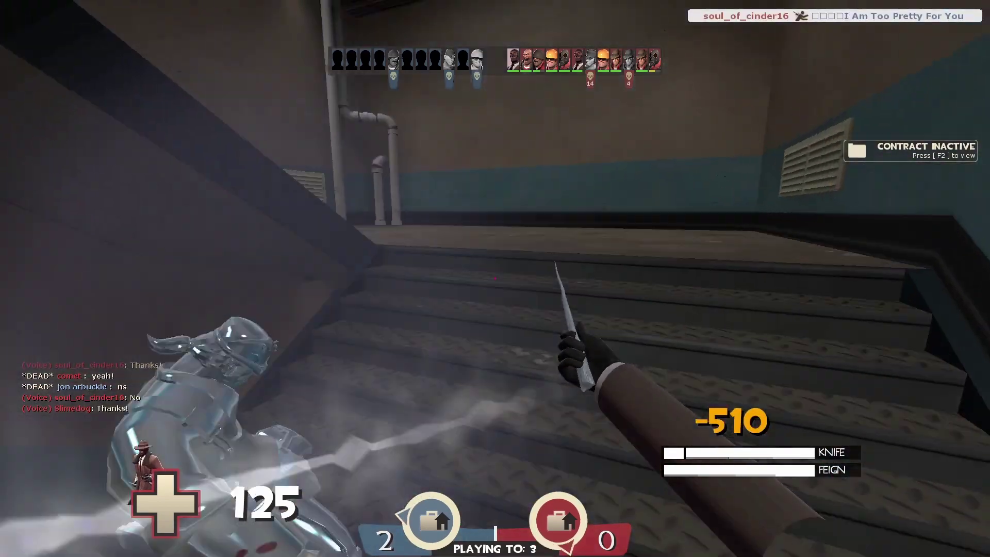
key("z")
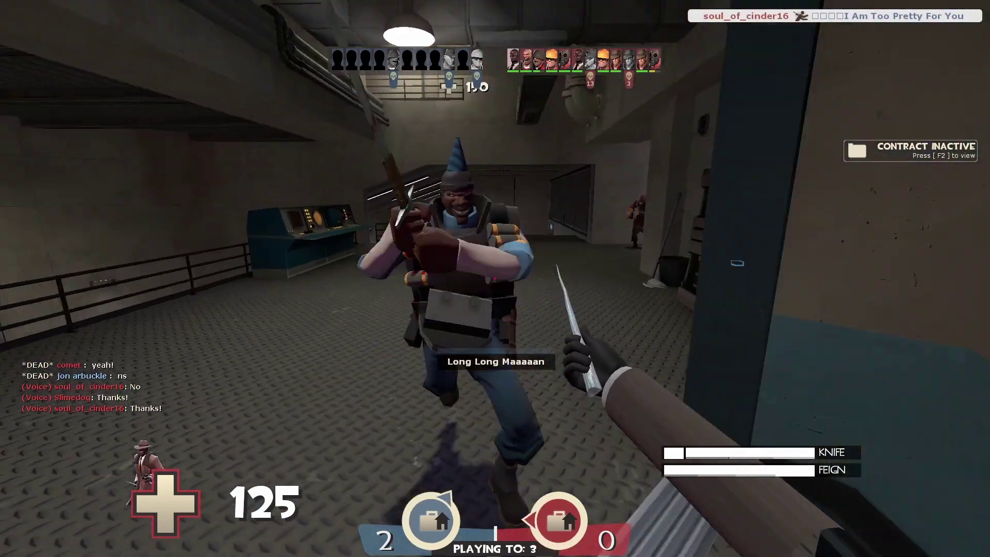
left_click(495, 279)
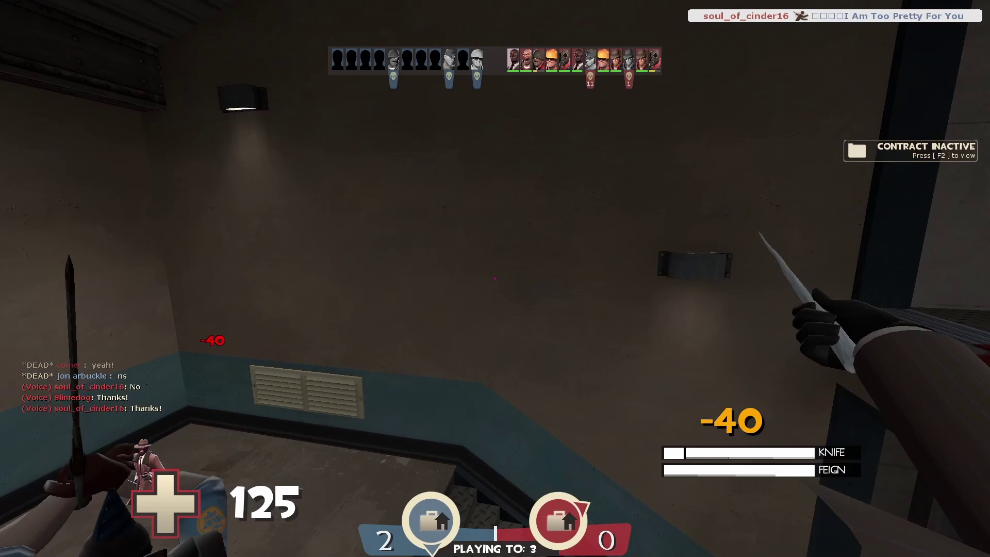
left_click(495, 278)
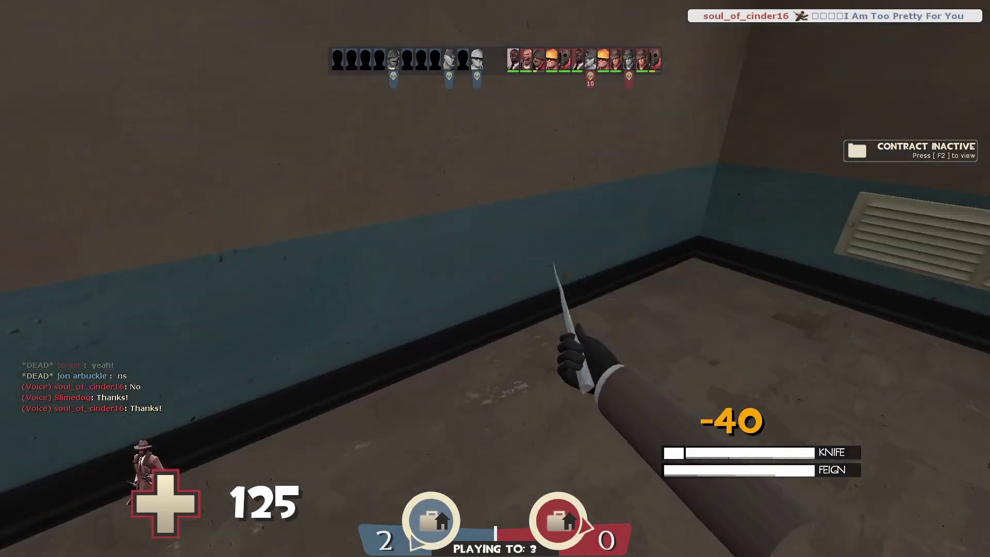
key("w")
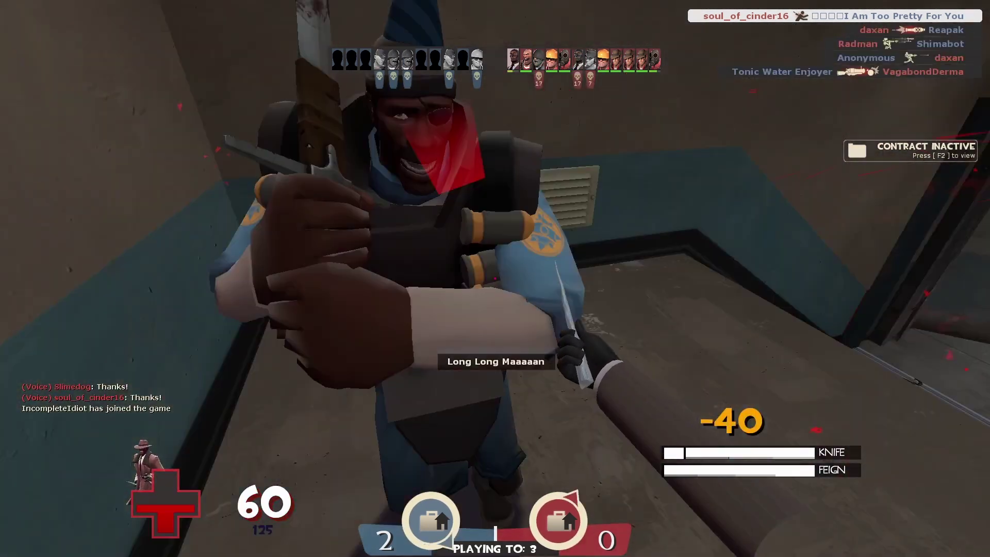
left_click(495, 279)
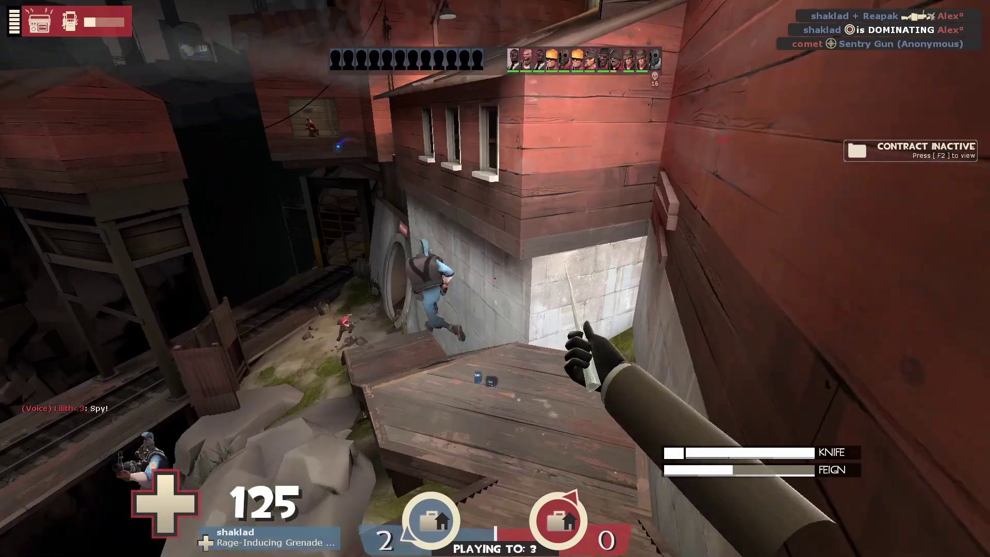
key("w")
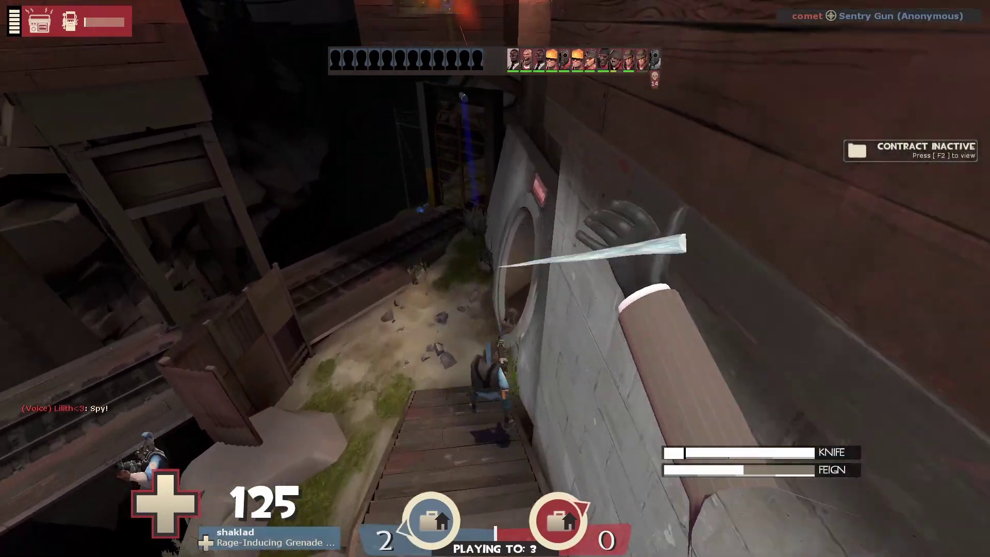
key("w")
left_click(495, 278)
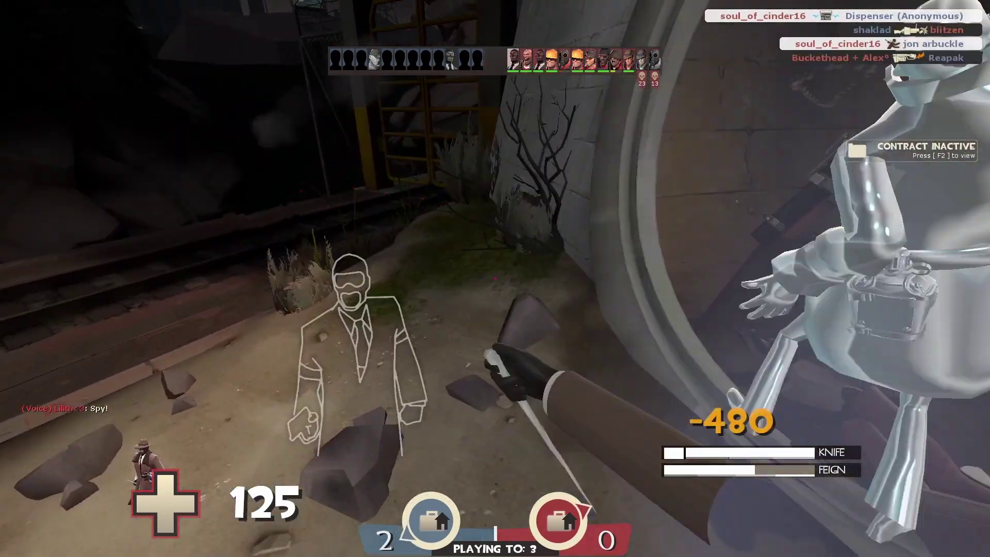
key("w")
key("1")
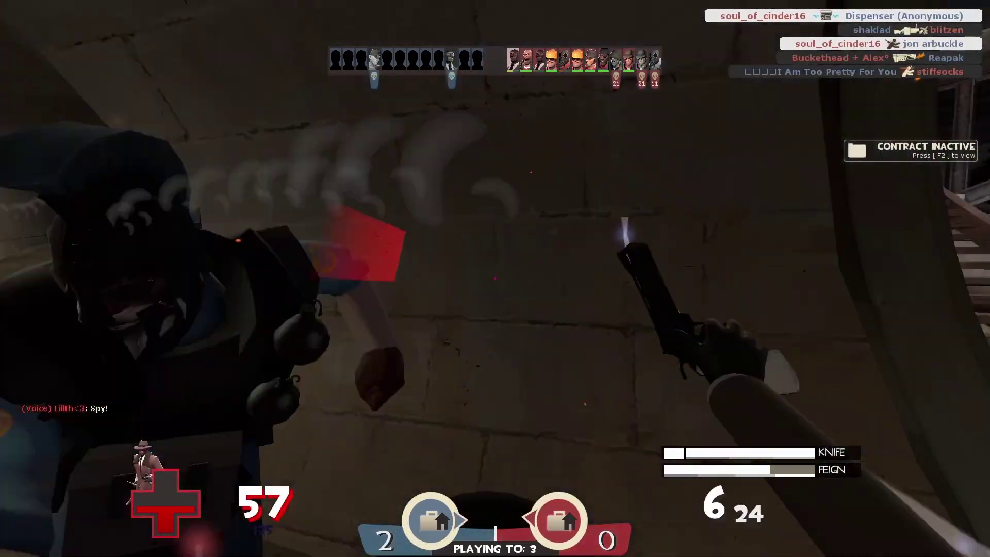
key("3")
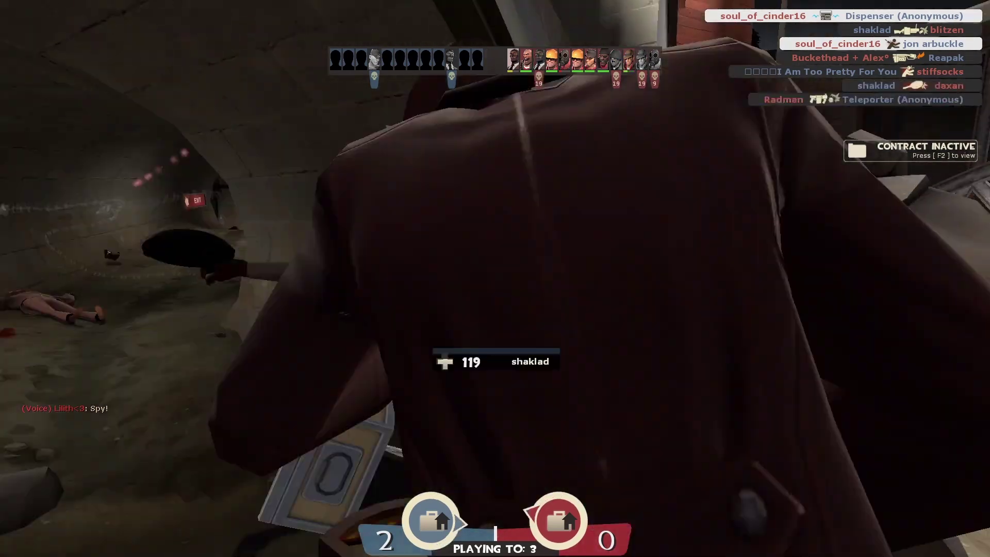
key("Escape")
key("Escape")
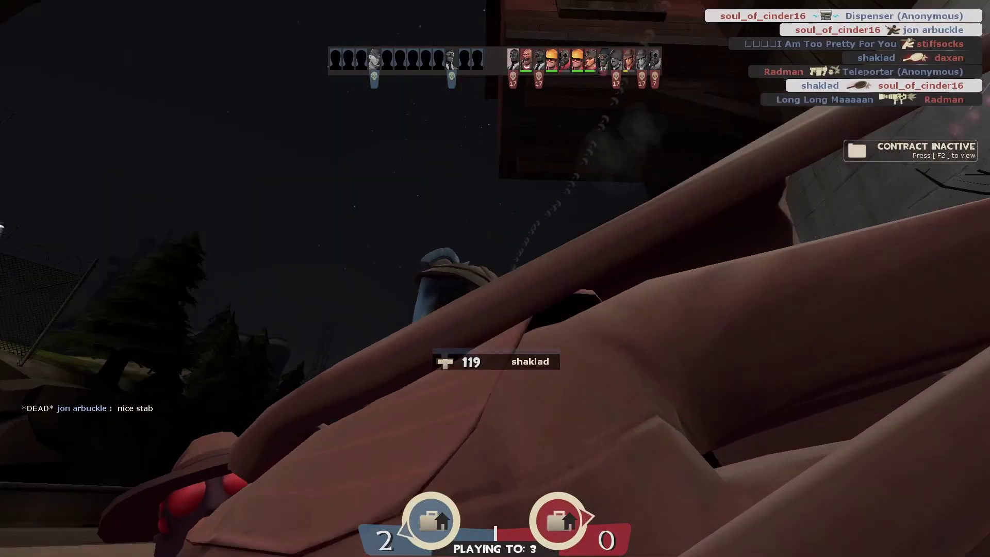